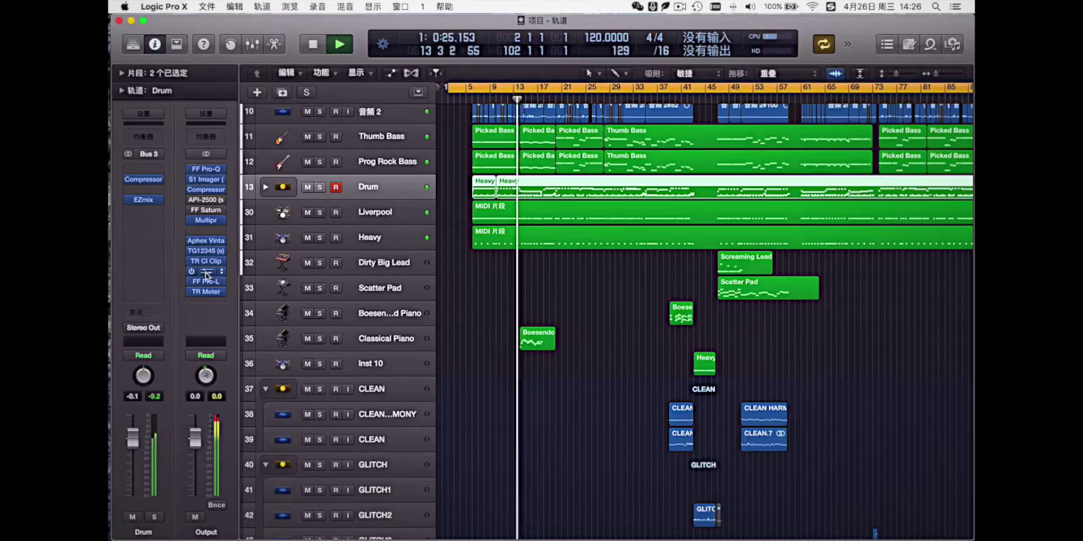
- Inspect the Output channel's Gain plugin window, then close it
click(206, 272)
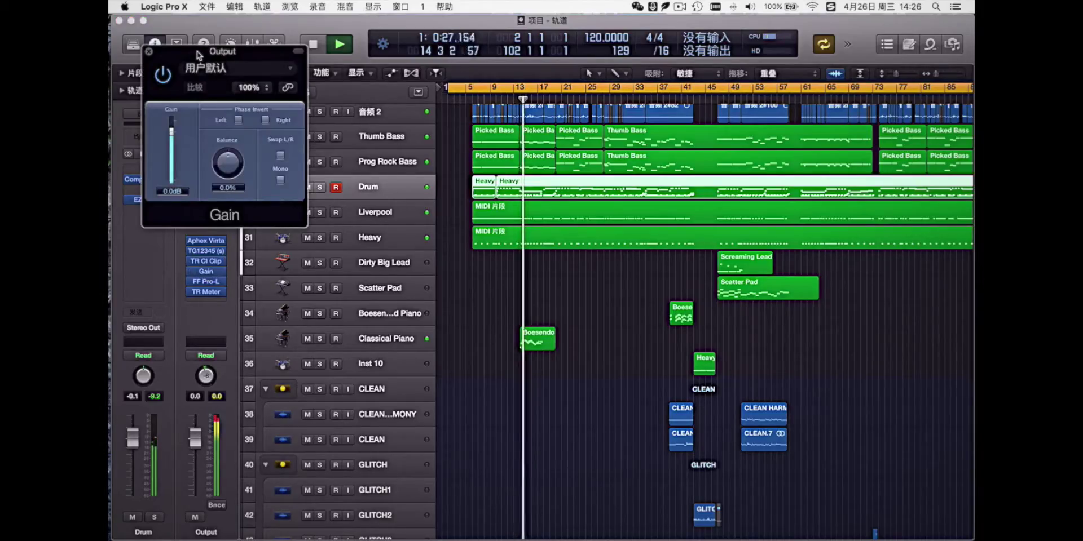
drag(197, 55, 348, 108)
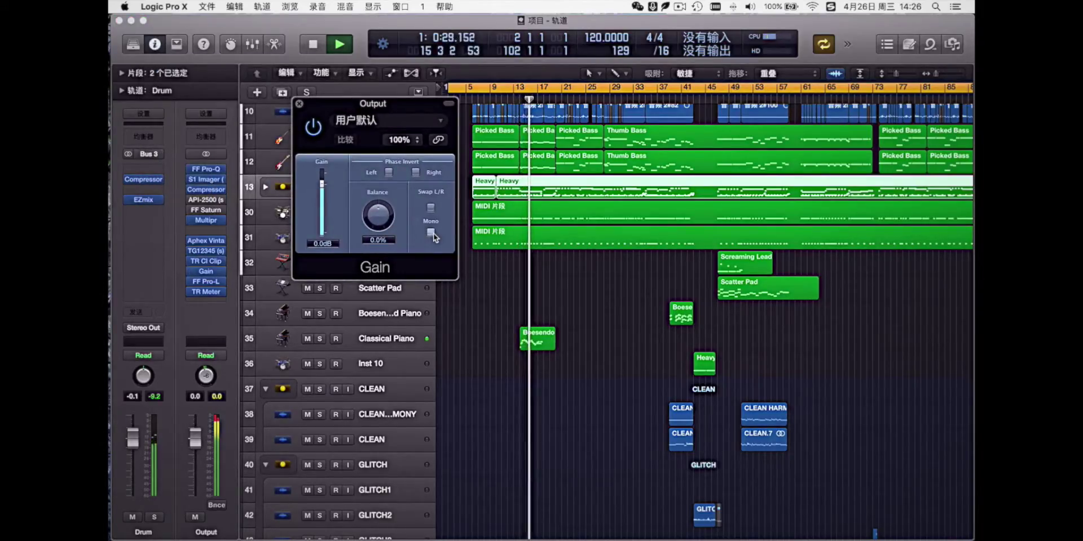
click(299, 103)
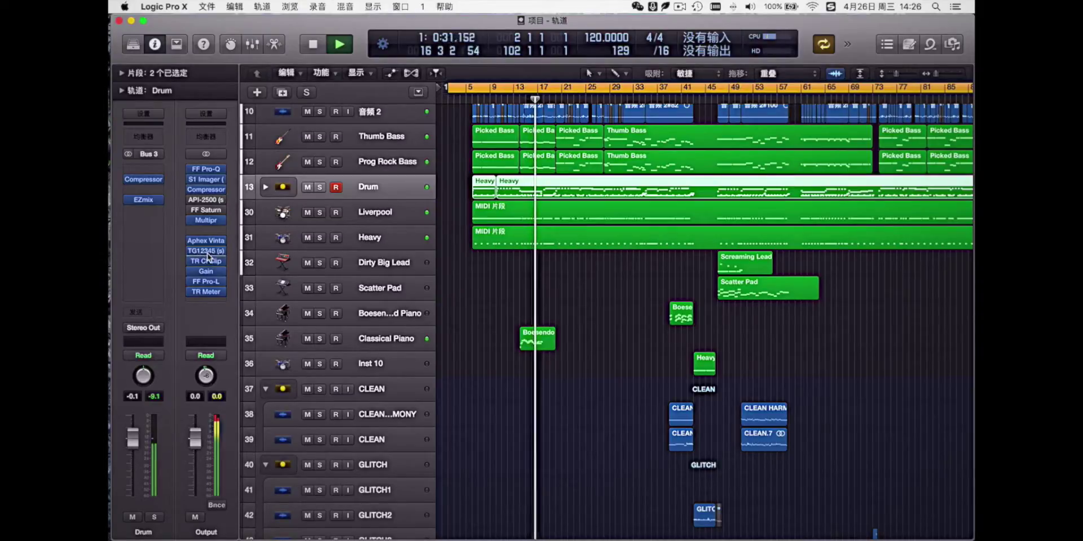
- With TG12345 open, set the Output channel's FF Saturn slot to No Plug-in
click(205, 252)
drag(304, 66, 514, 98)
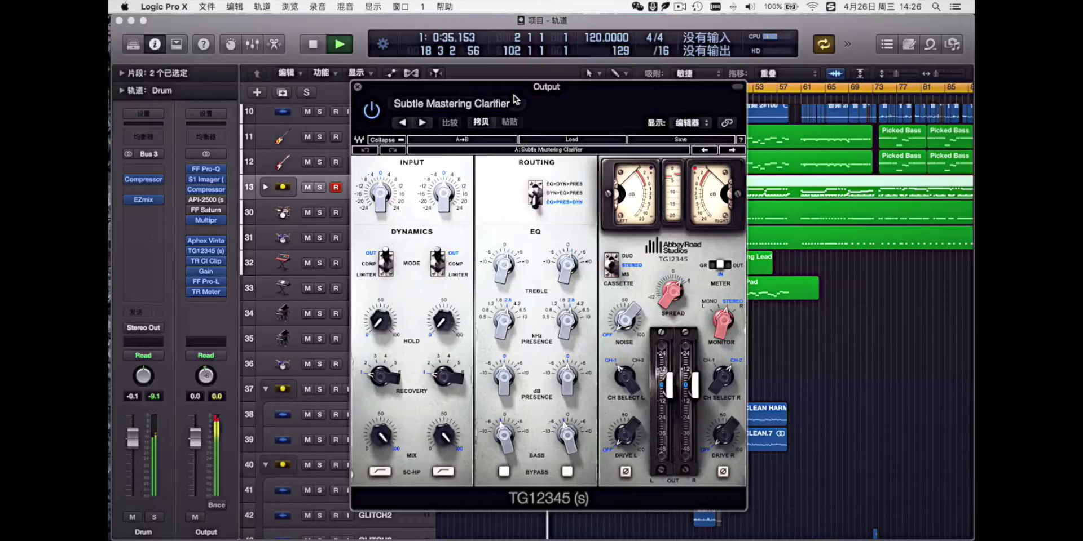
key(XF86AudioRaiseVolume)
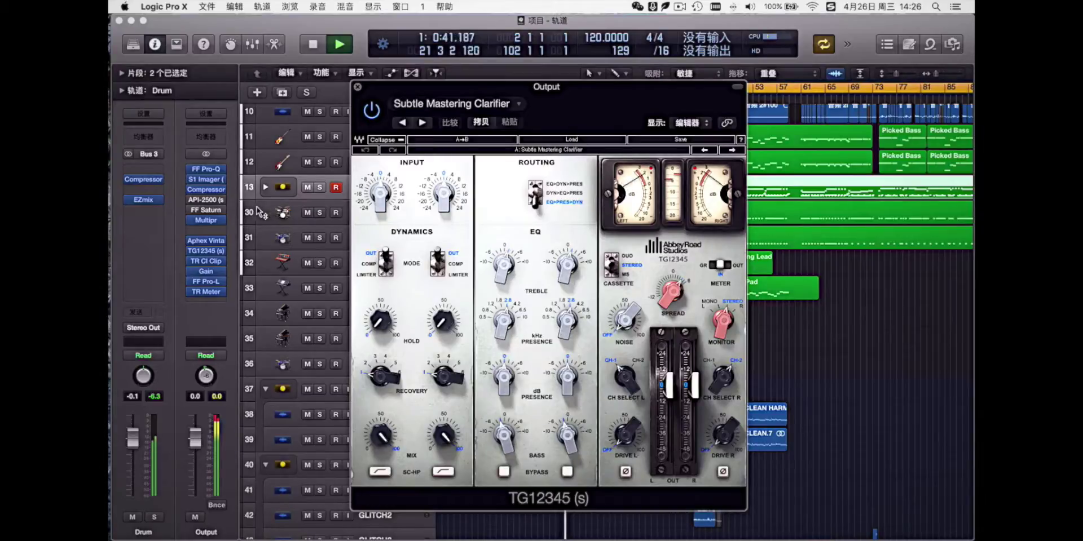
click(221, 213)
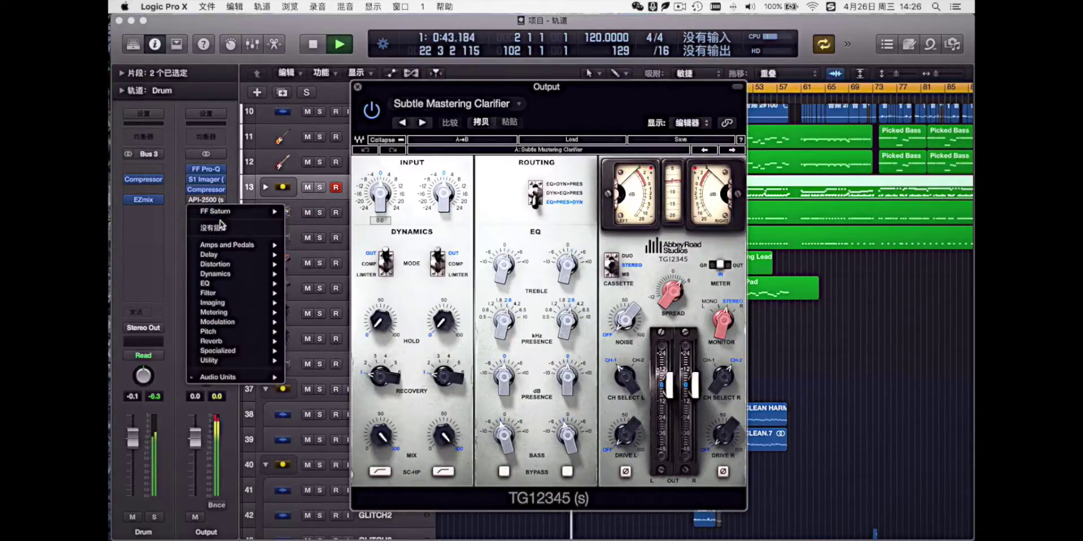
click(220, 229)
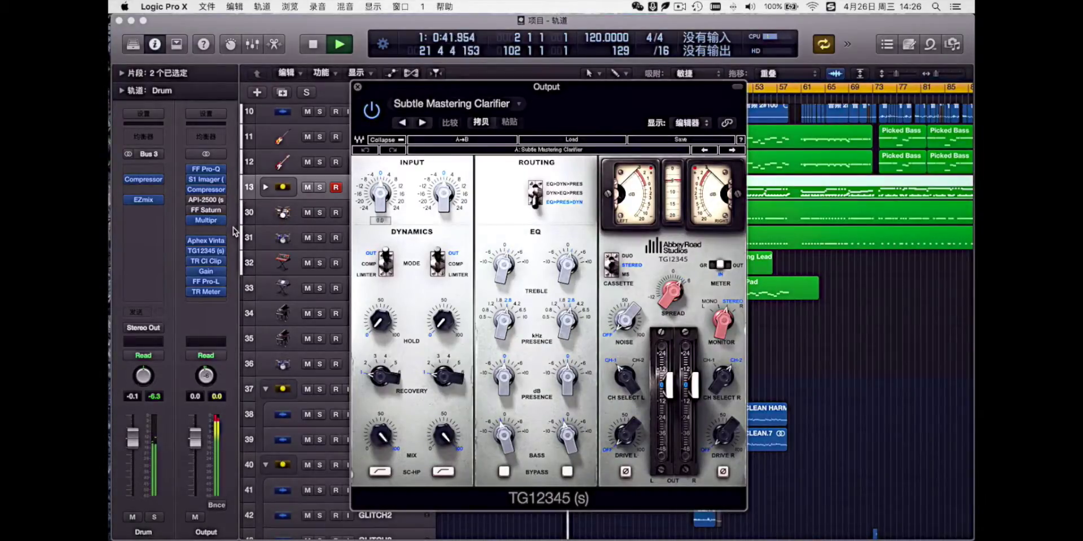
- Inspect Aphex Vintage Exciter, then close it and the TG12345 window
click(222, 212)
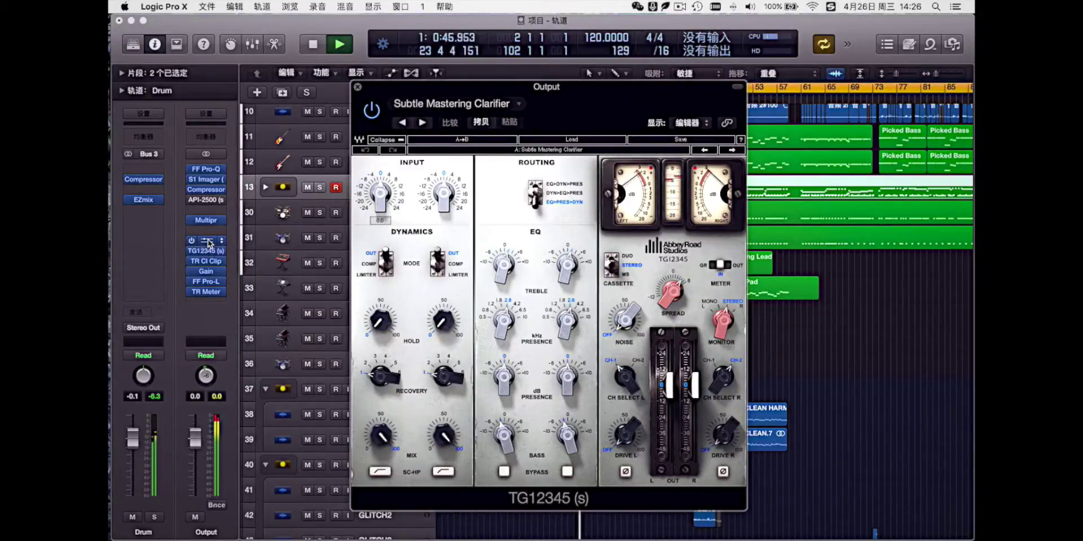
click(210, 243)
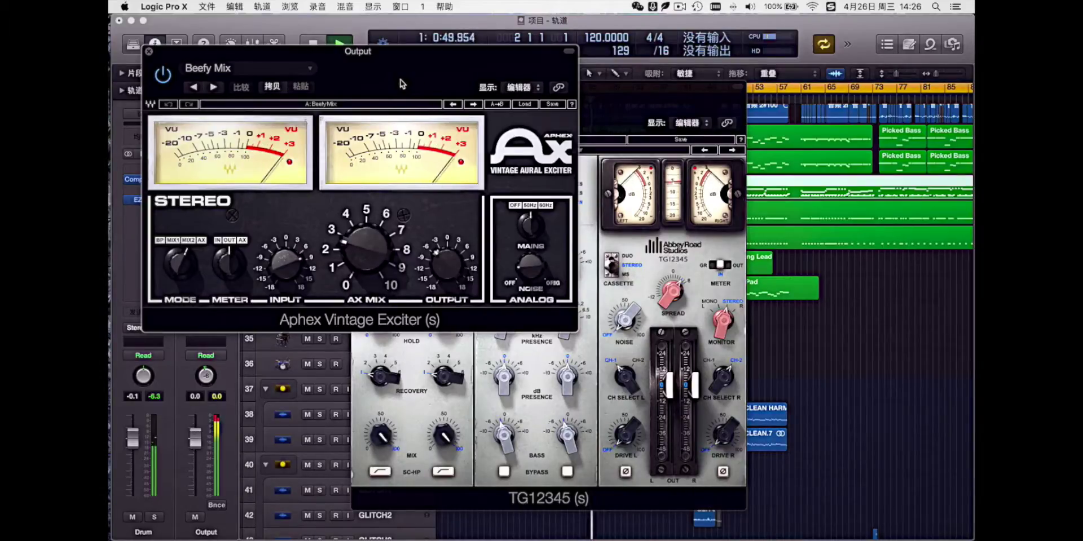
click(150, 53)
click(357, 87)
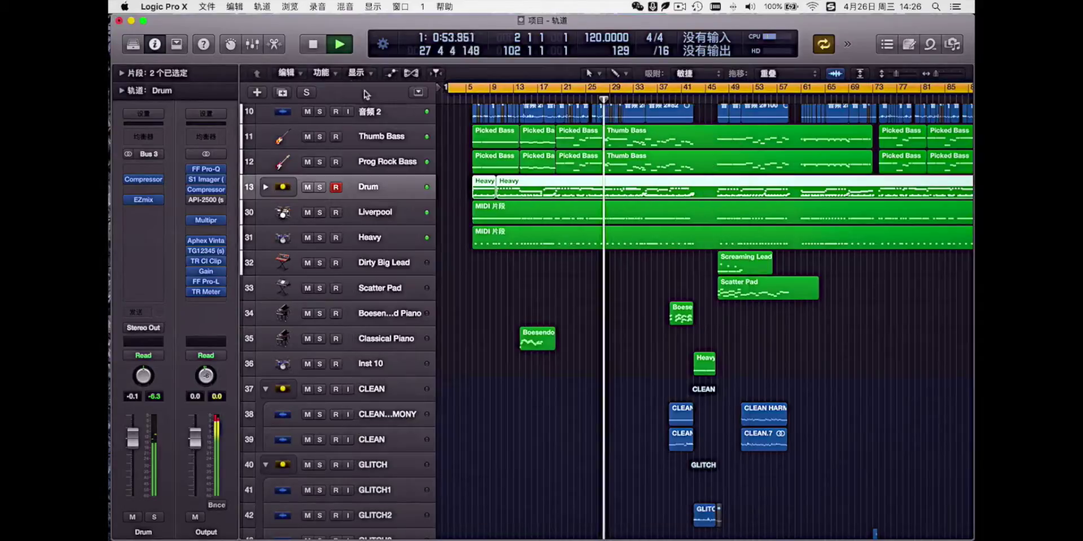
click(210, 190)
drag(322, 57, 586, 106)
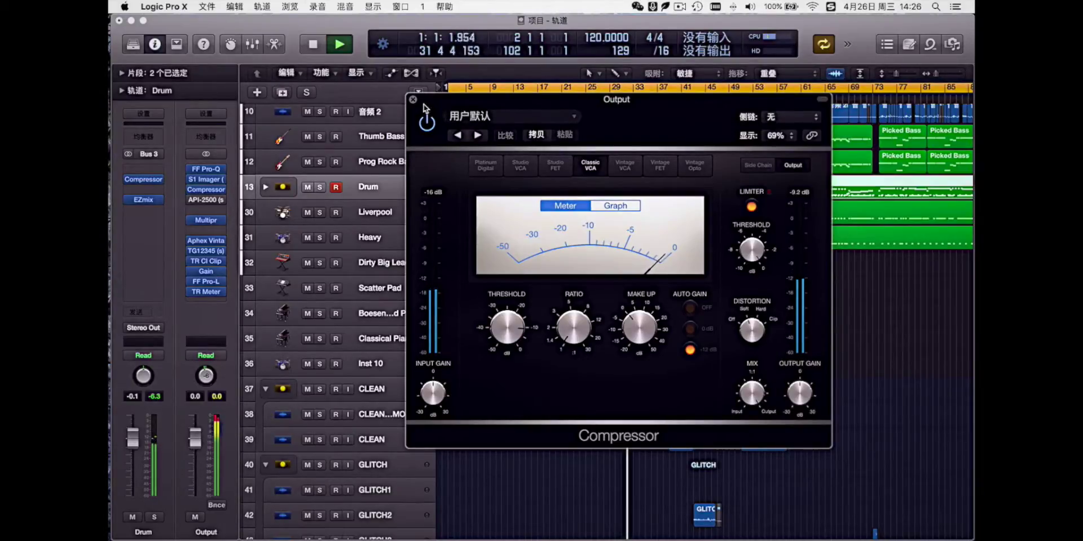
click(208, 177)
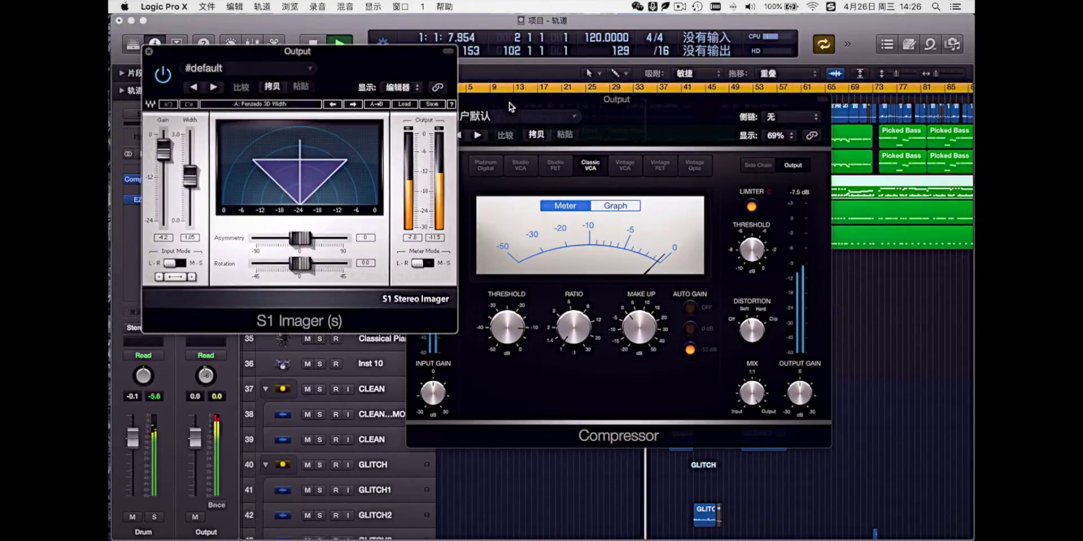
drag(510, 107, 602, 113)
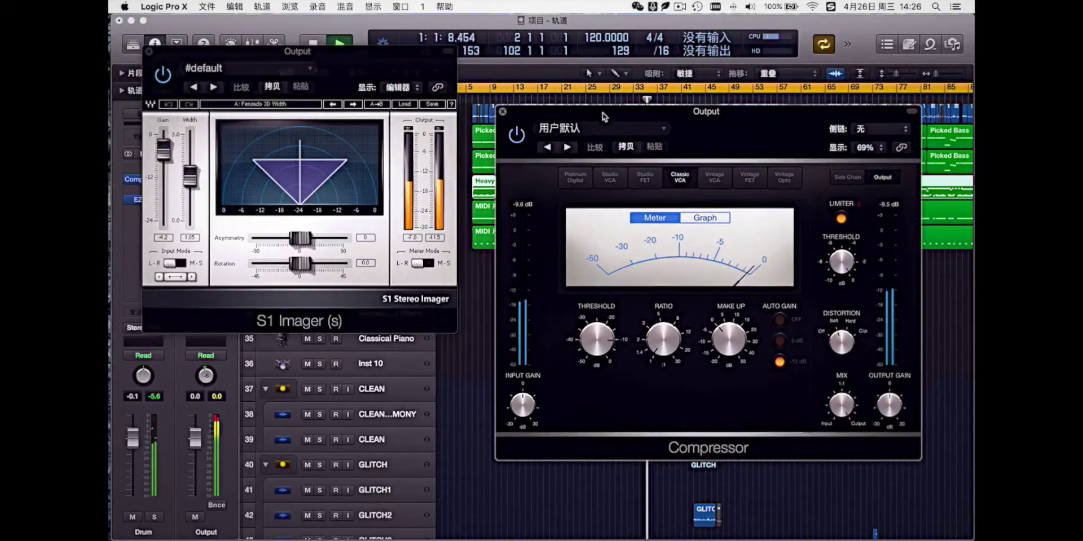
click(506, 114)
drag(398, 56, 759, 182)
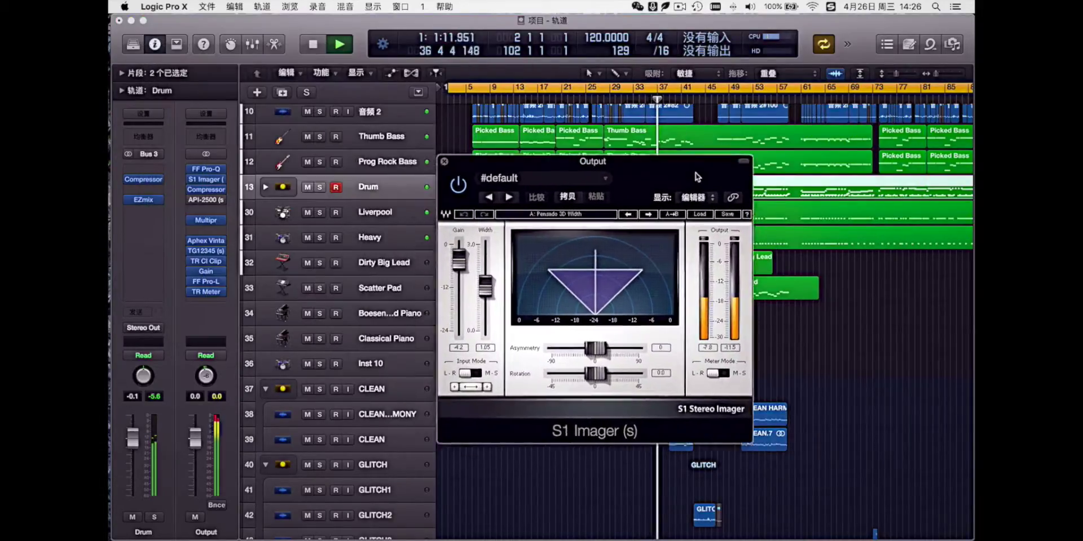
click(208, 172)
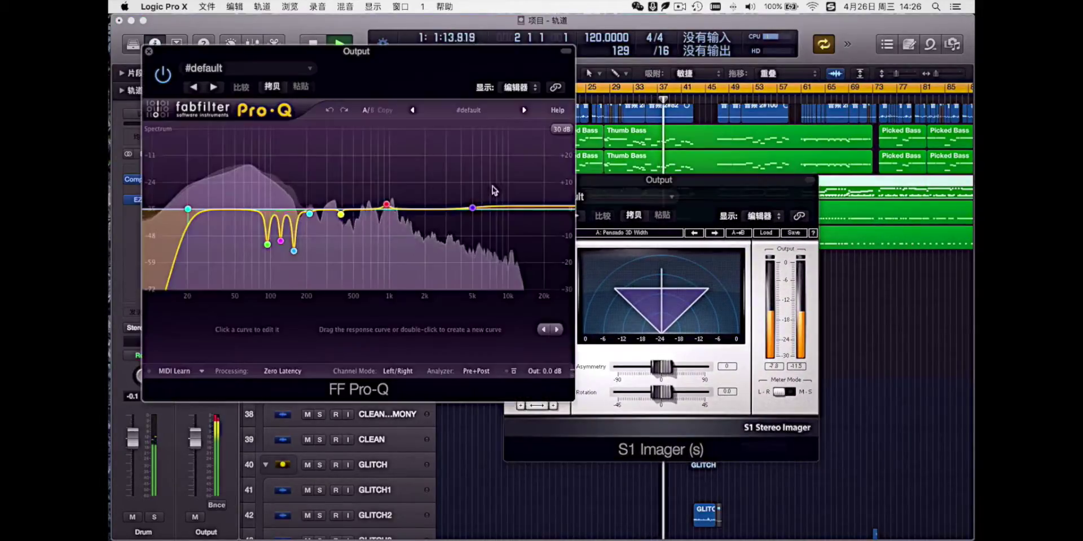
drag(600, 185, 679, 189)
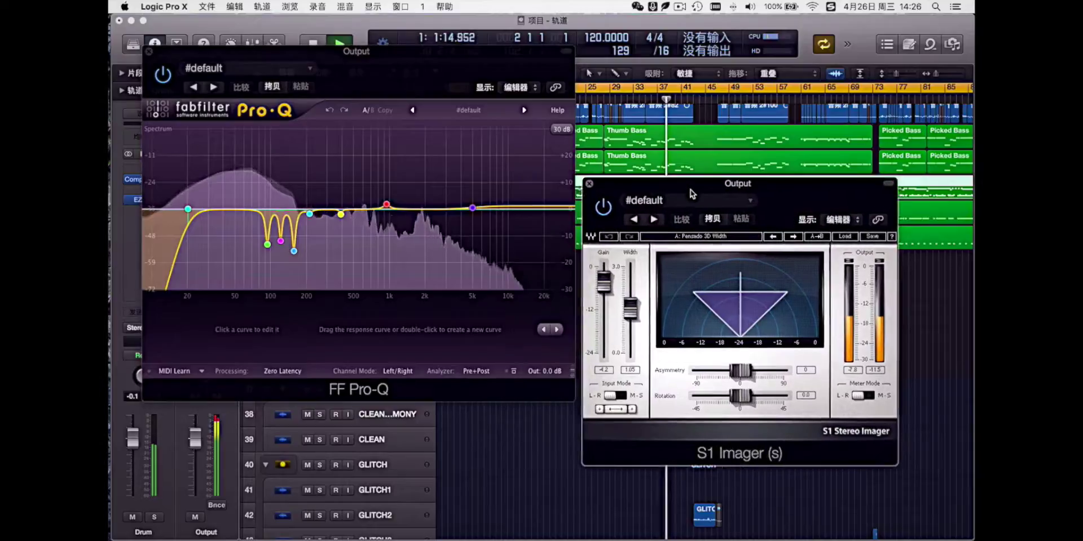
click(590, 184)
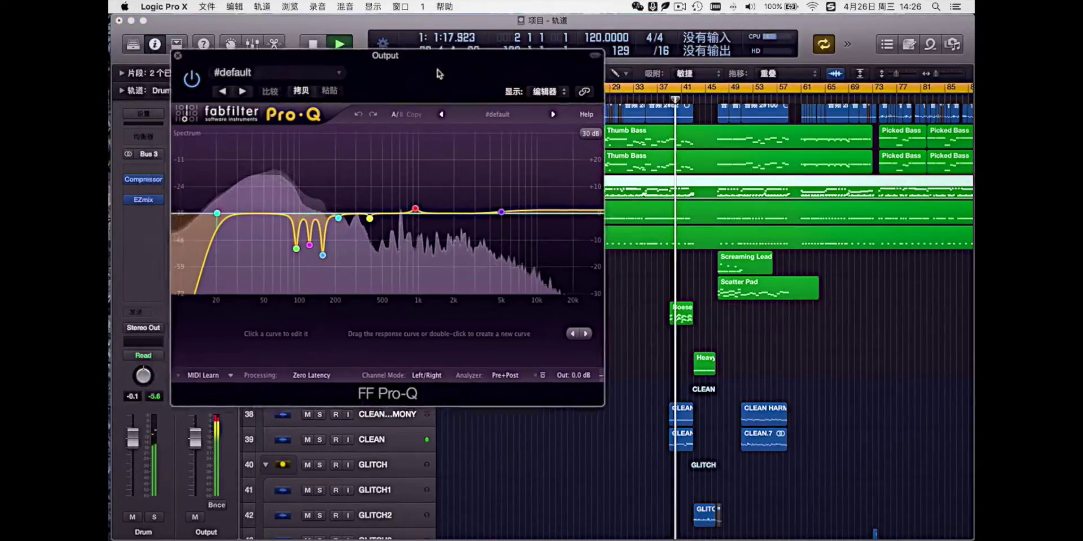
drag(417, 76, 683, 125)
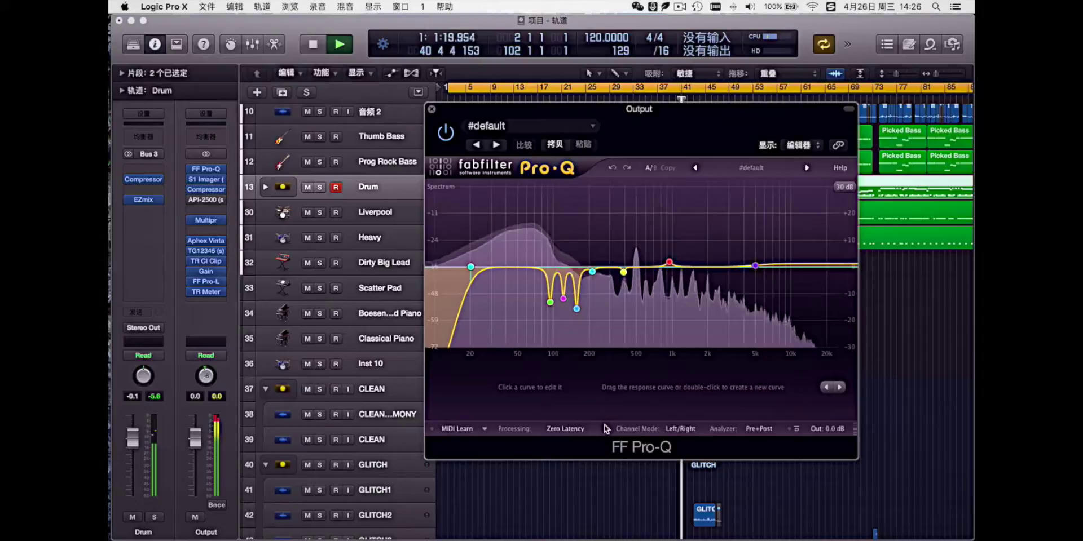
click(563, 430)
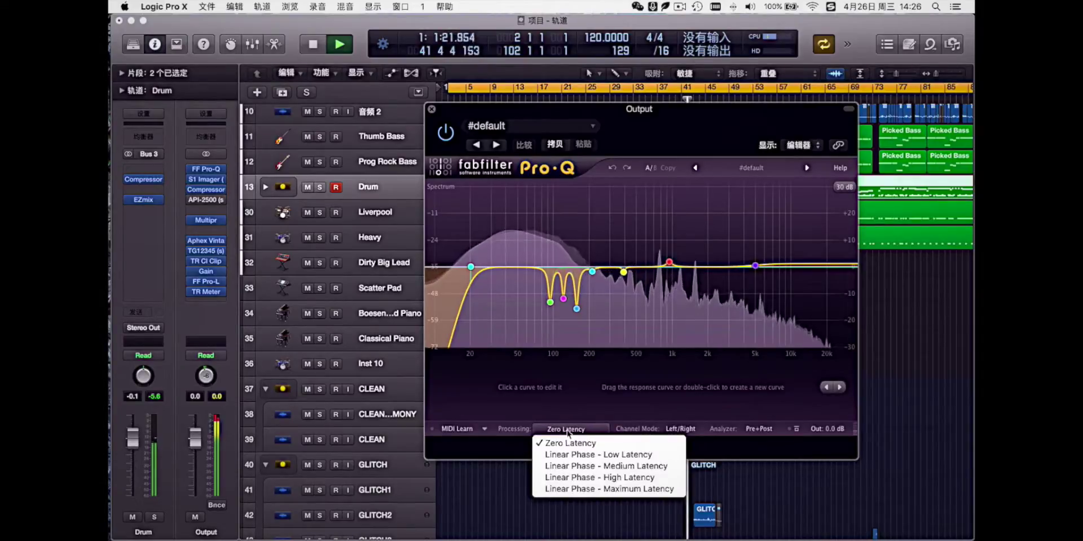
click(604, 425)
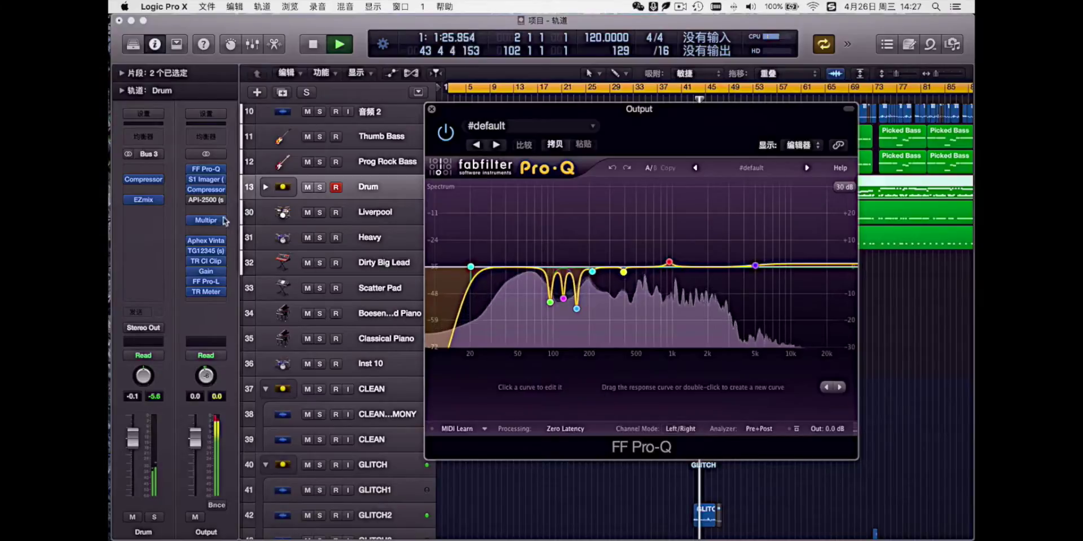
- Close FF Pro-Q, zoom in, open the Drum channel's EZmix, and select the SCREAM track
click(432, 110)
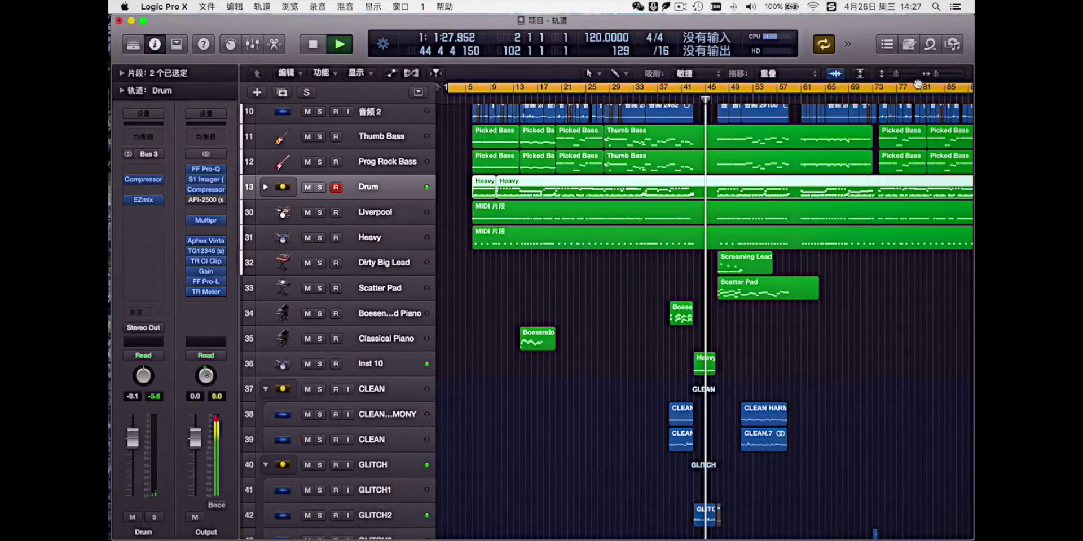
mouse_move(918, 84)
mouse_down()
mouse_move(946, 77)
mouse_move(906, 74)
mouse_up()
scroll(817, 200, down, 10)
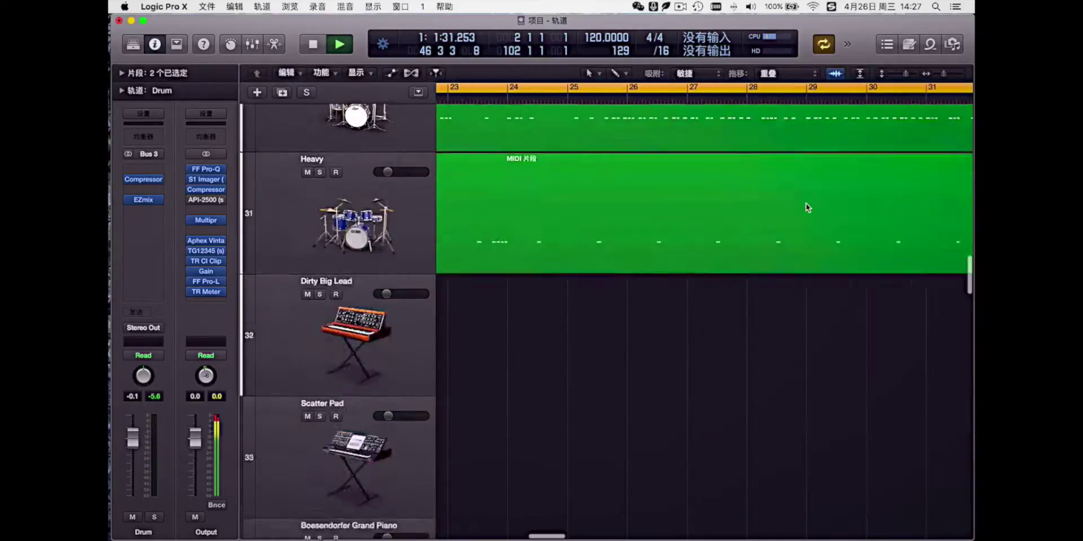
scroll(852, 152, right, 5)
scroll(851, 152, right, 10)
scroll(850, 153, down, 5)
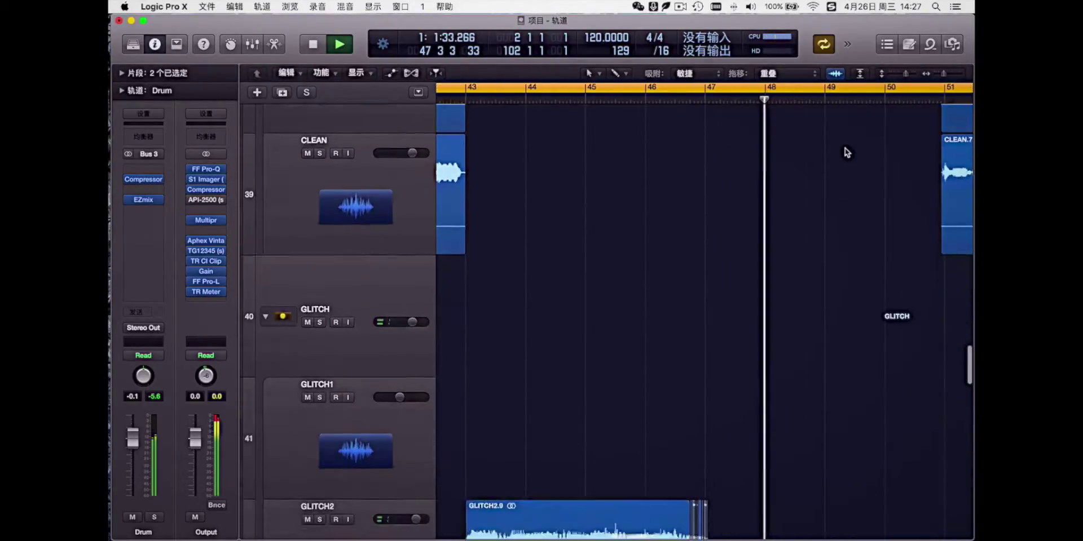
scroll(846, 154, down, 8)
scroll(846, 153, down, 5)
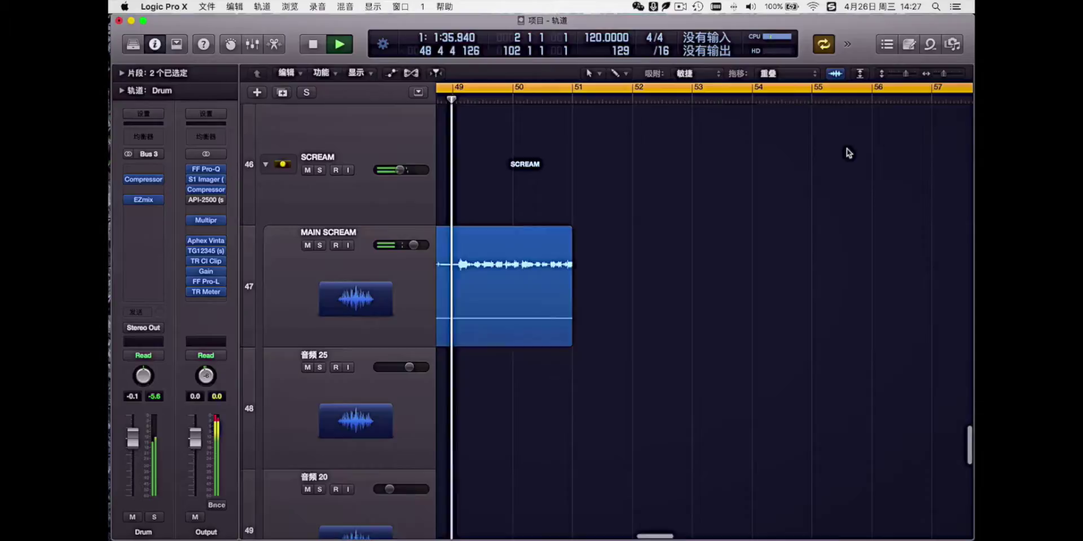
click(143, 199)
drag(216, 54, 500, 125)
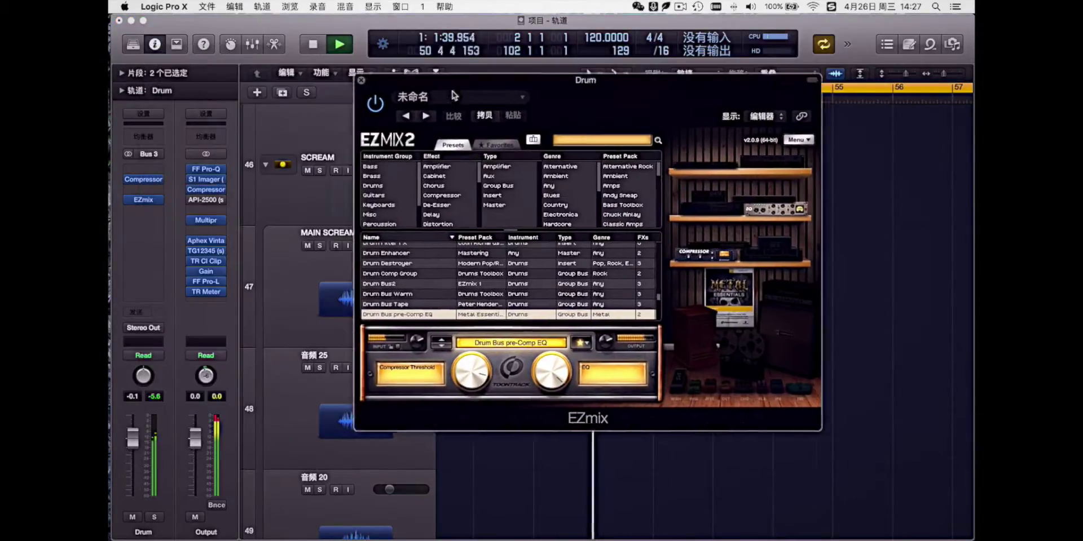
click(392, 199)
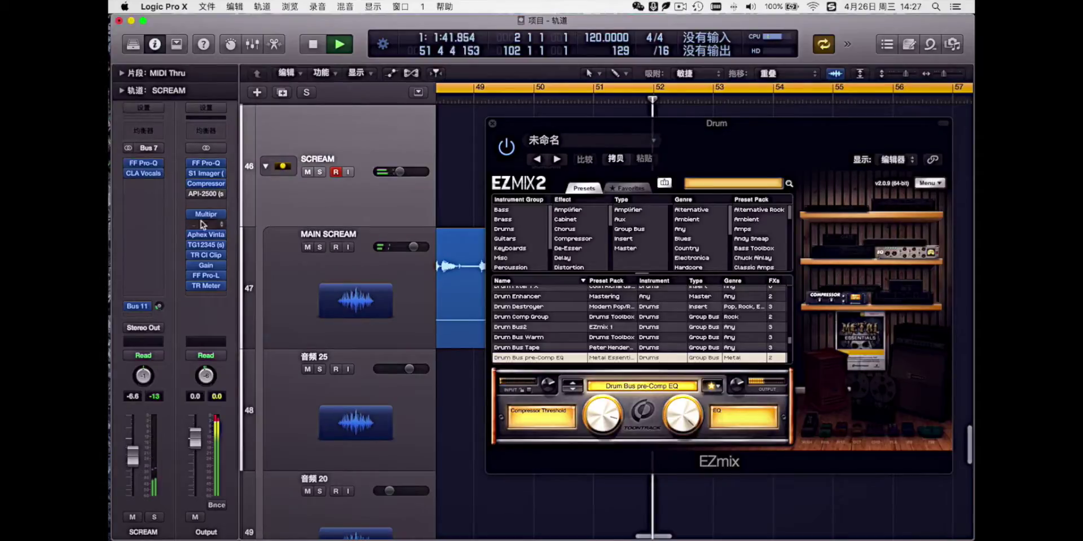
- Open the SCREAM track's CLA Vocals plugin and move its window over the arrangement
click(143, 173)
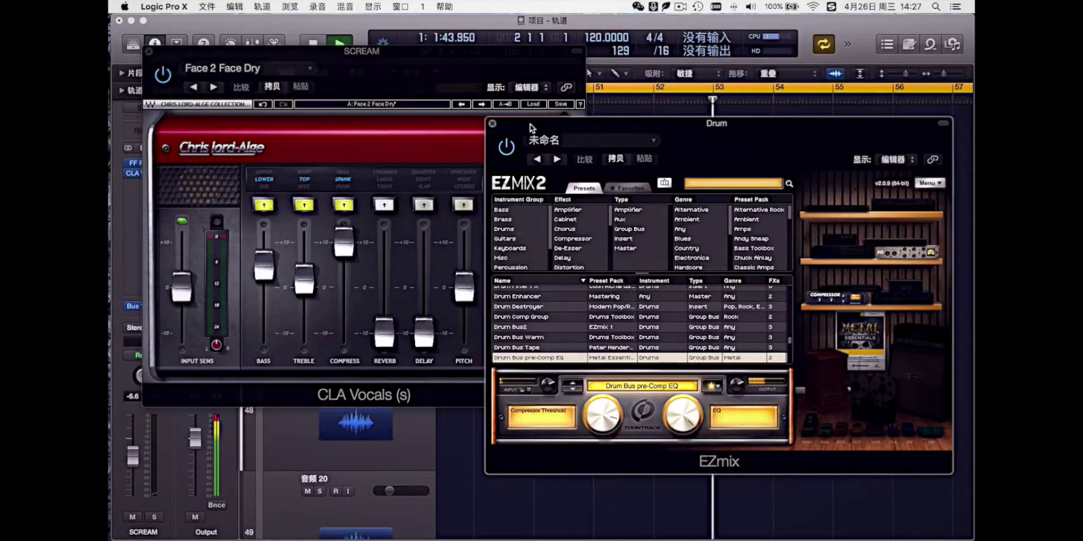
drag(346, 51, 725, 143)
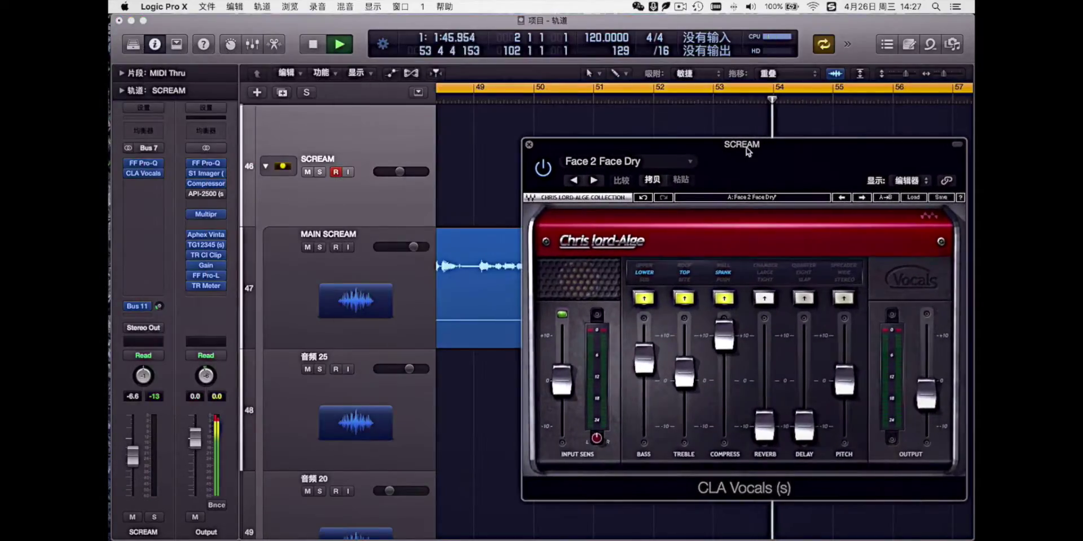
- Close CLA Vocals, open SCREAM's FF Pro-Q, and select the SCREAM HIGH track
click(528, 146)
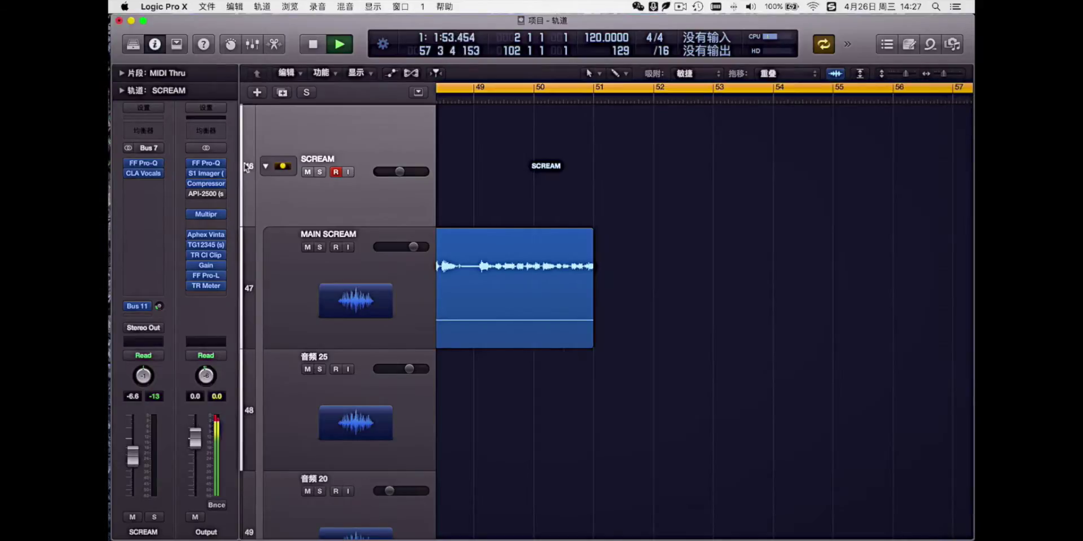
click(145, 165)
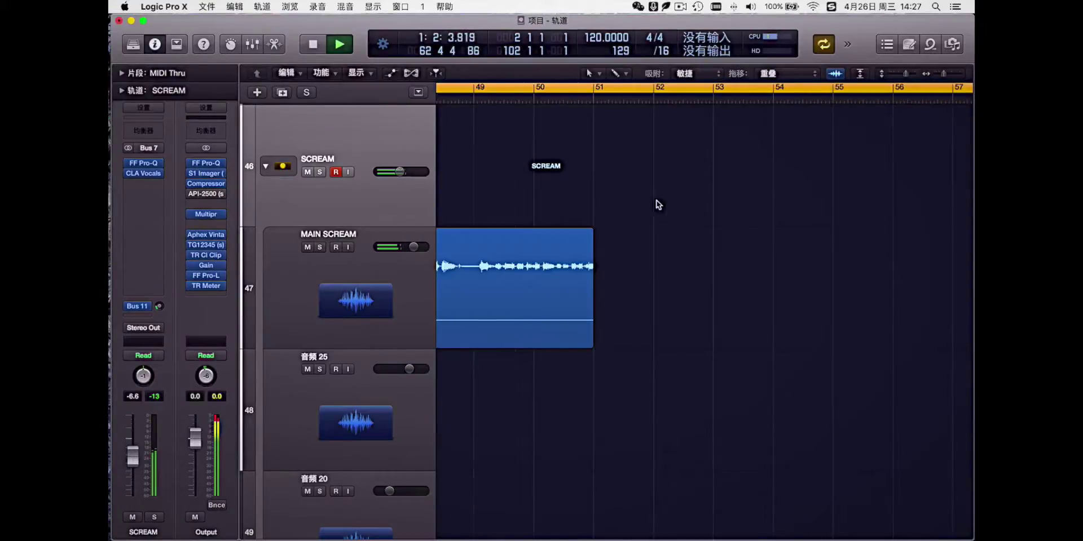
scroll(657, 204, down, 5)
scroll(658, 203, down, 5)
click(412, 245)
scroll(406, 244, up, 5)
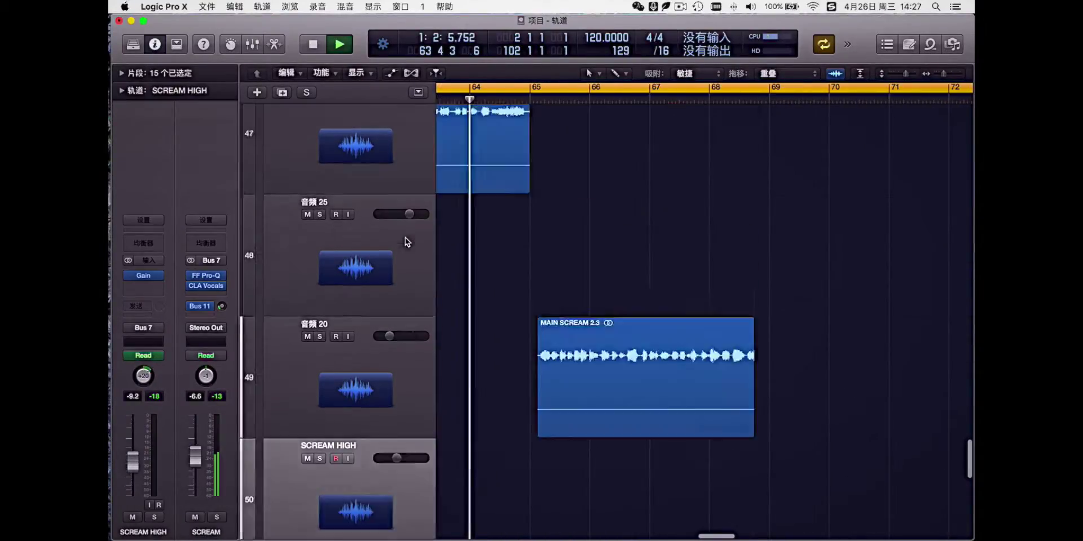
scroll(406, 244, up, 5)
- Open MAIN SCREAM's EZmix with the Vocal Scream Comp preset and shrink track heights
click(373, 315)
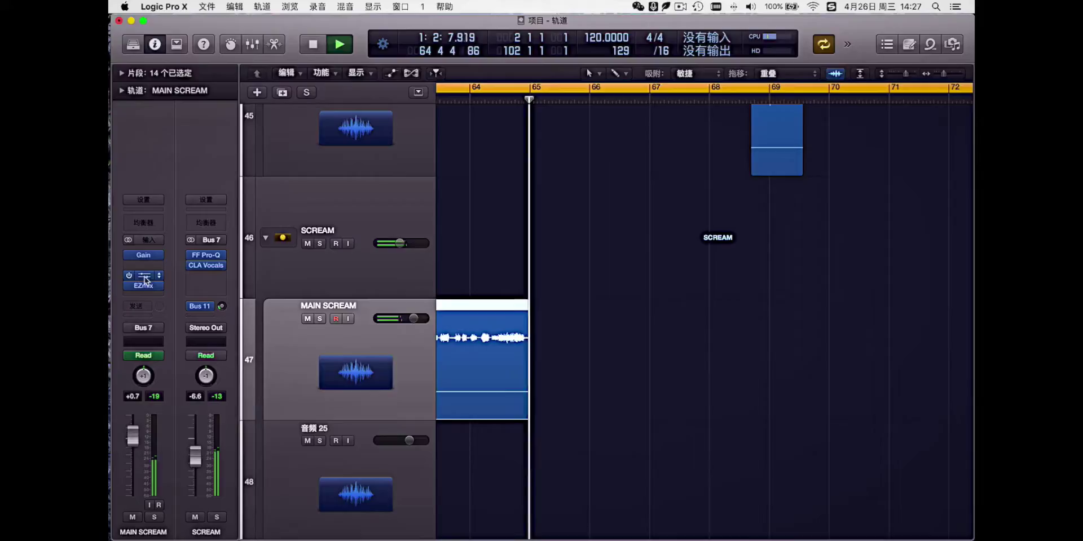
click(142, 286)
drag(449, 62, 733, 100)
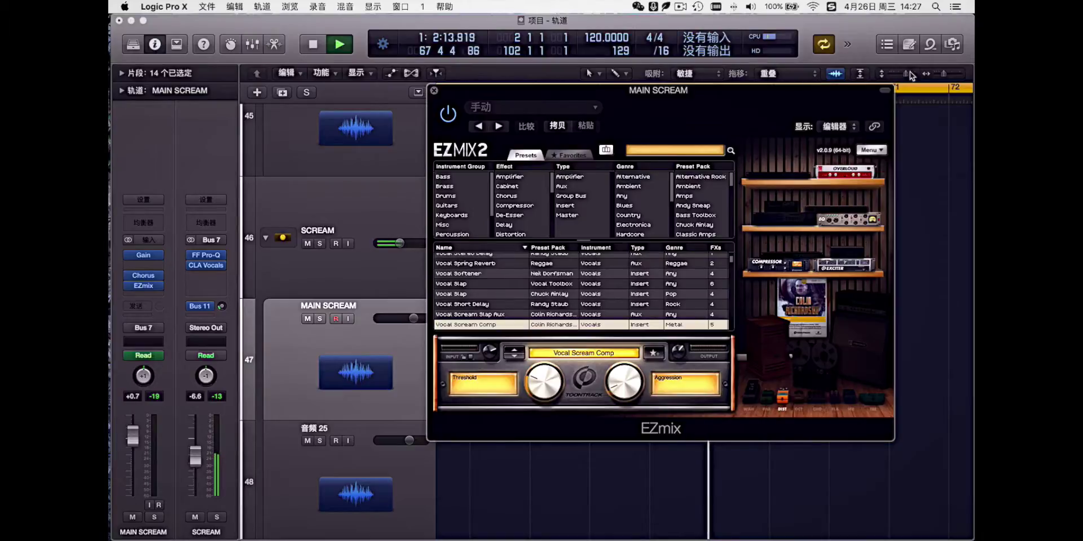
mouse_move(910, 75)
mouse_down()
mouse_move(927, 76)
mouse_move(880, 84)
mouse_up()
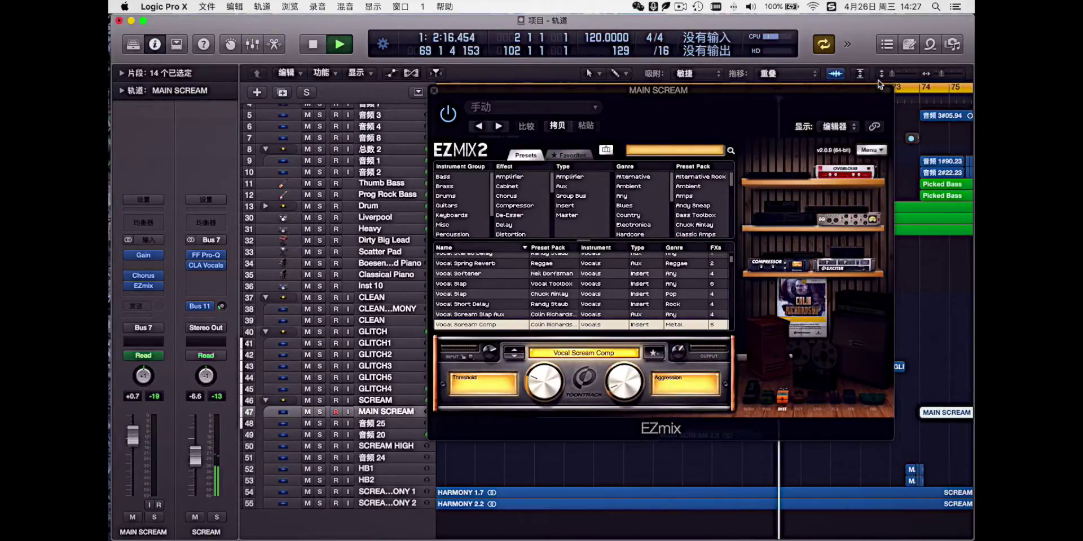
- Close MAIN SCREAM's EZmix, view 总数 2's EZmix and 音频 1's Tuner, then close EZmix
click(433, 91)
scroll(419, 228, up, 1)
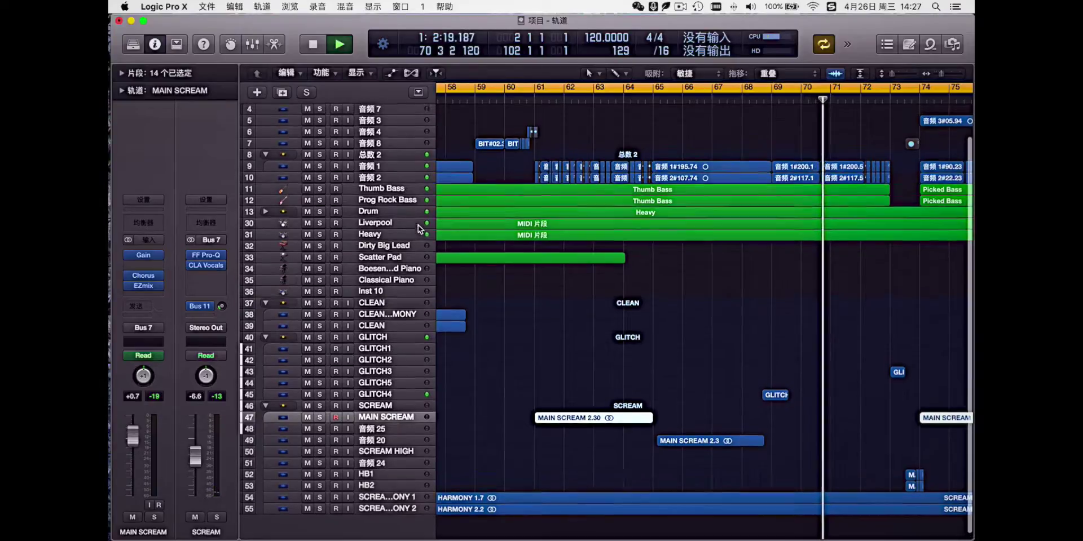
click(389, 165)
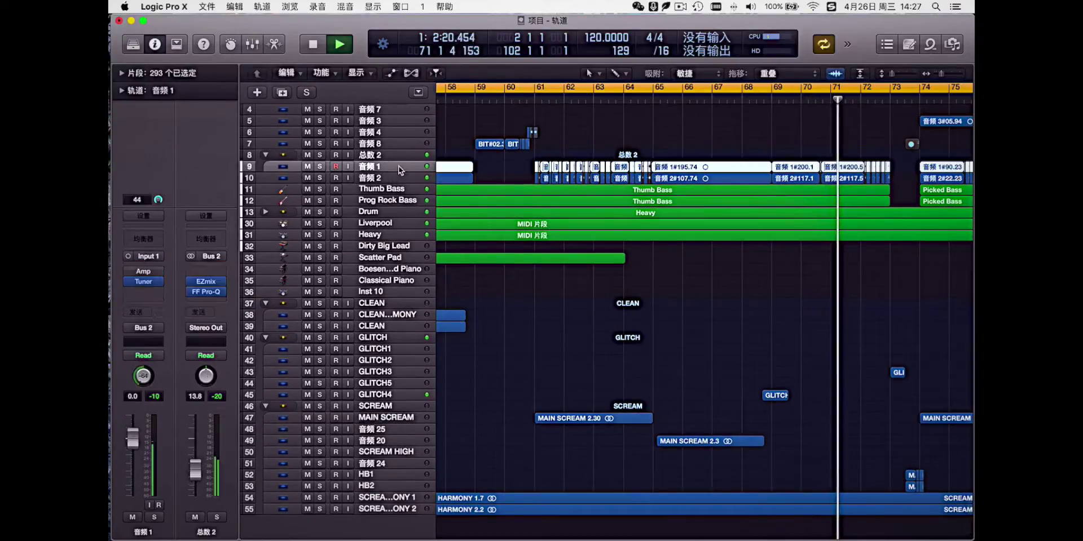
click(205, 281)
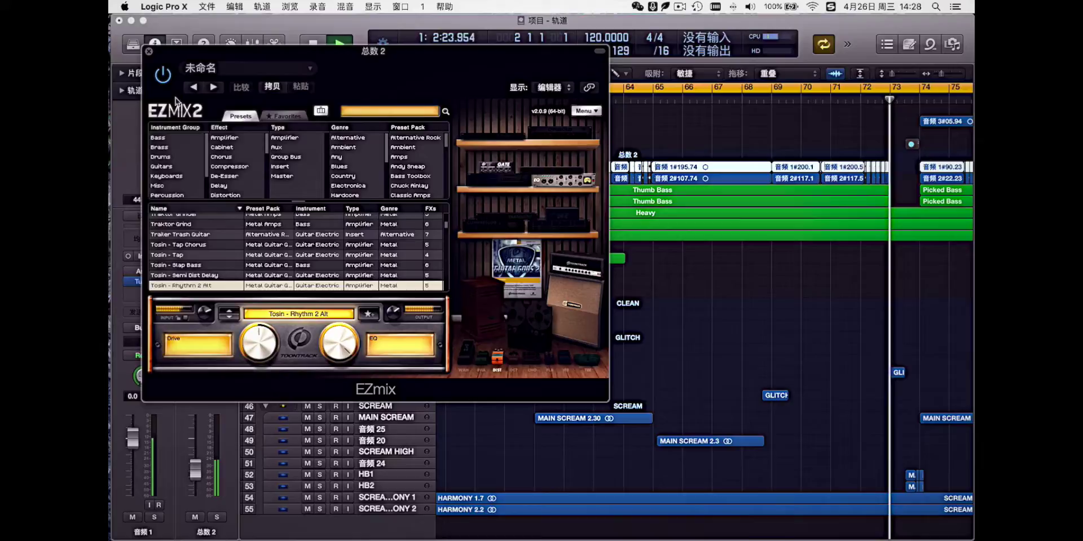
drag(254, 50, 556, 60)
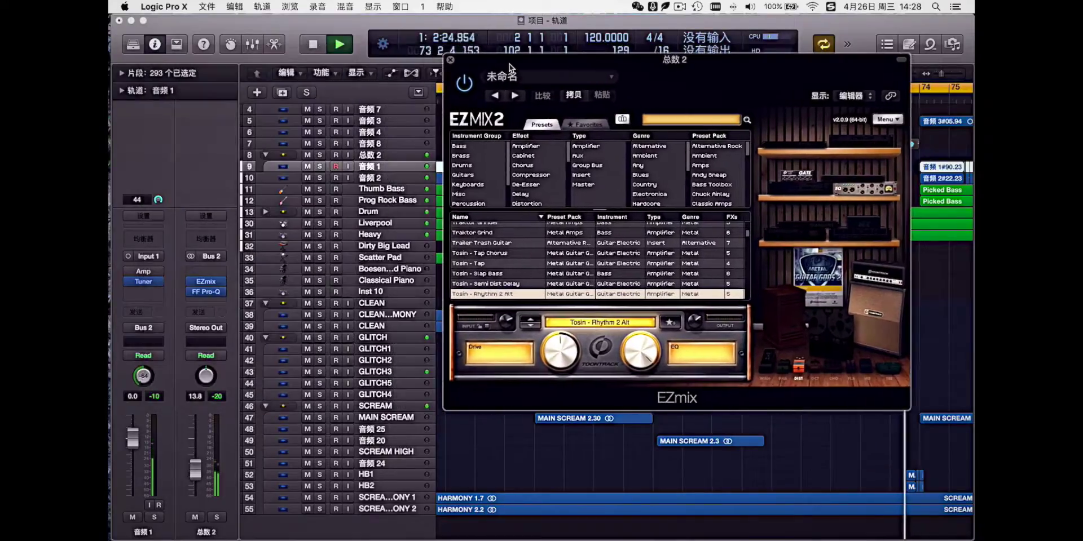
click(143, 281)
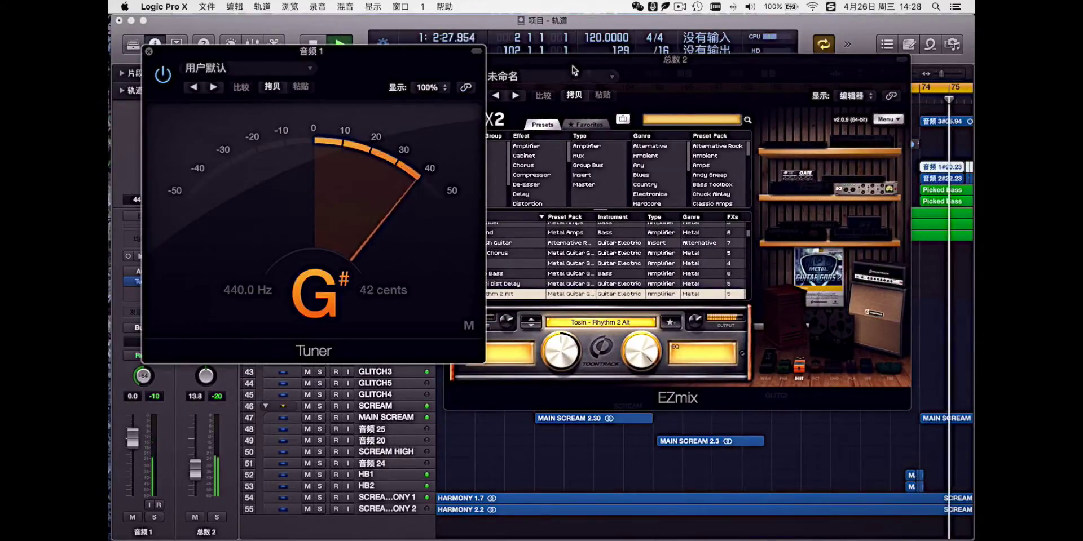
click(455, 62)
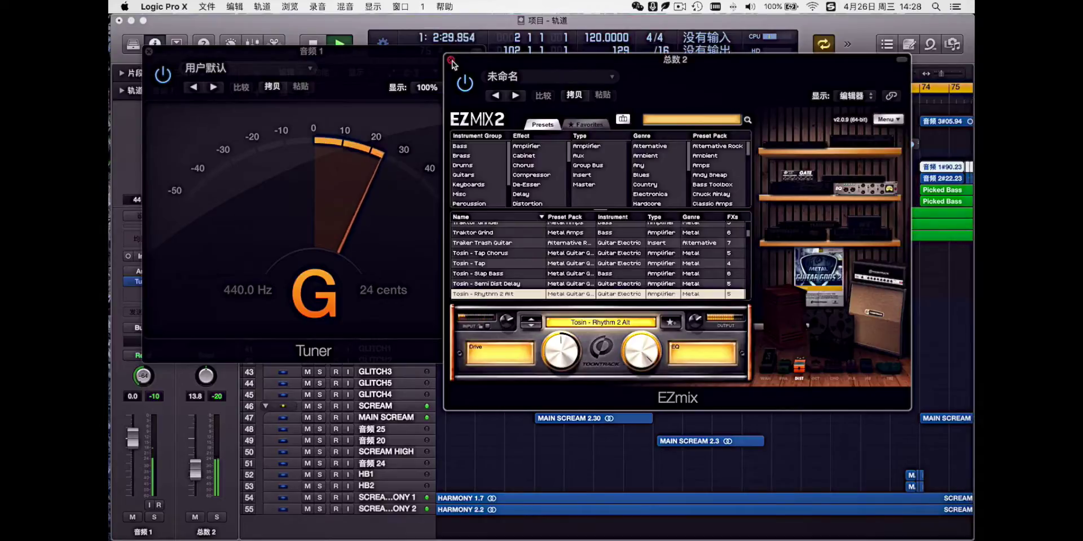
click(452, 63)
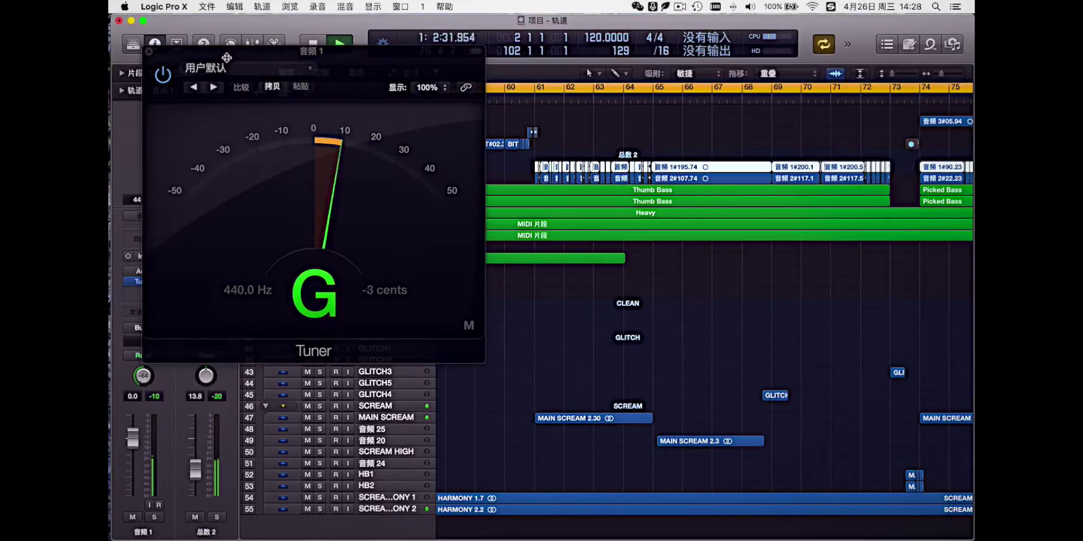
click(149, 52)
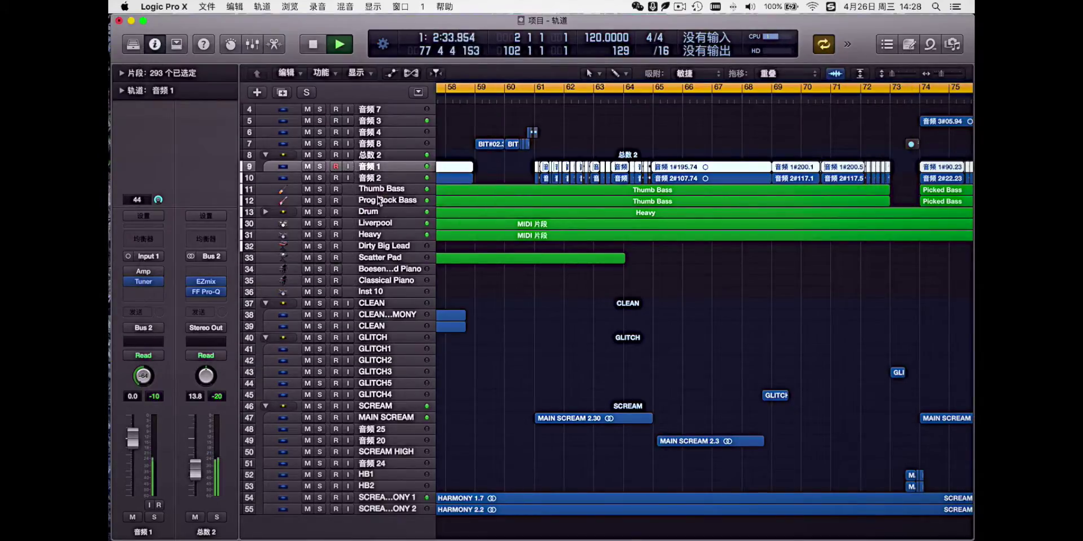
click(380, 212)
click(145, 200)
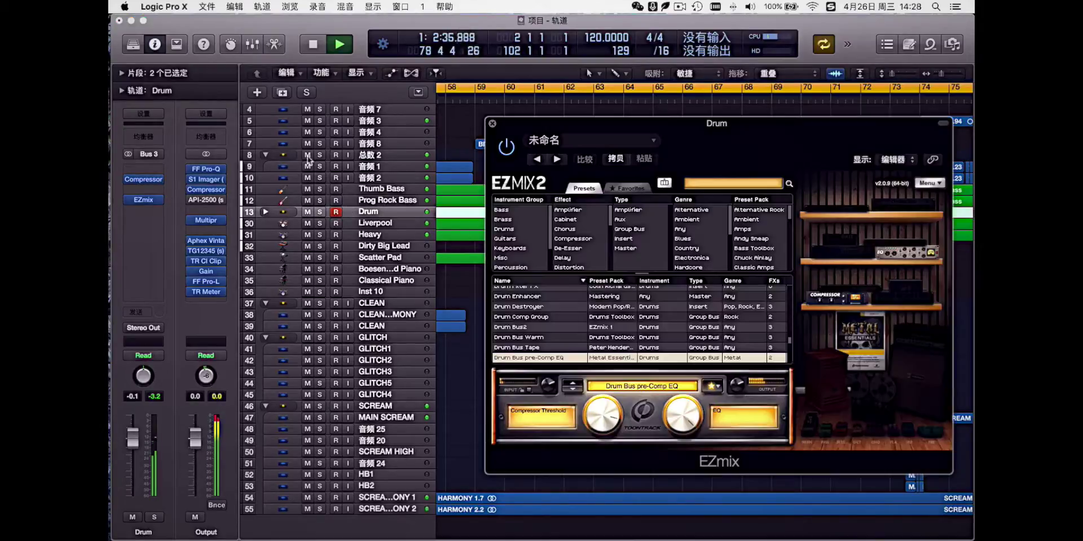
mouse_move(143, 180)
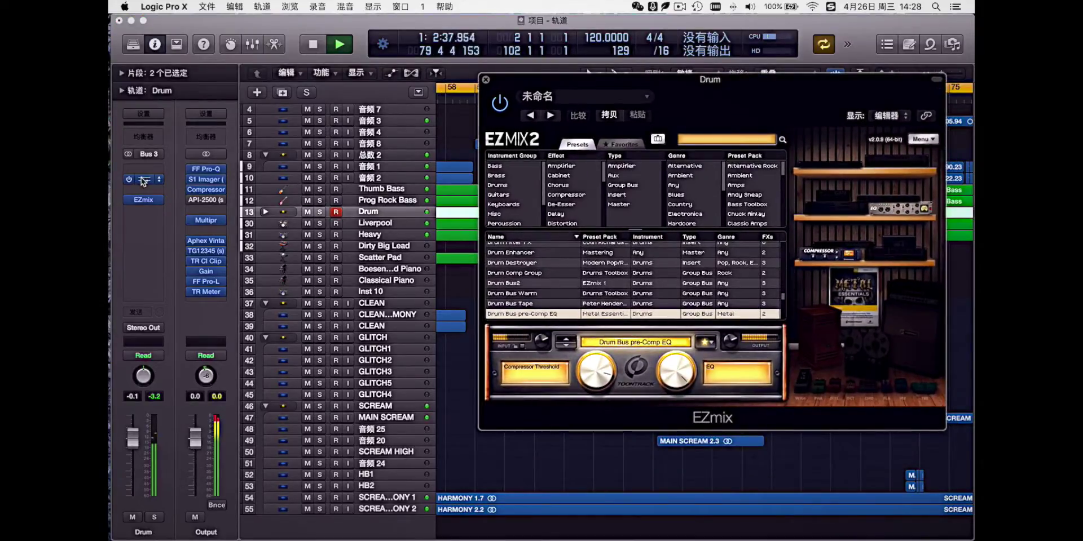
drag(373, 61, 367, 56)
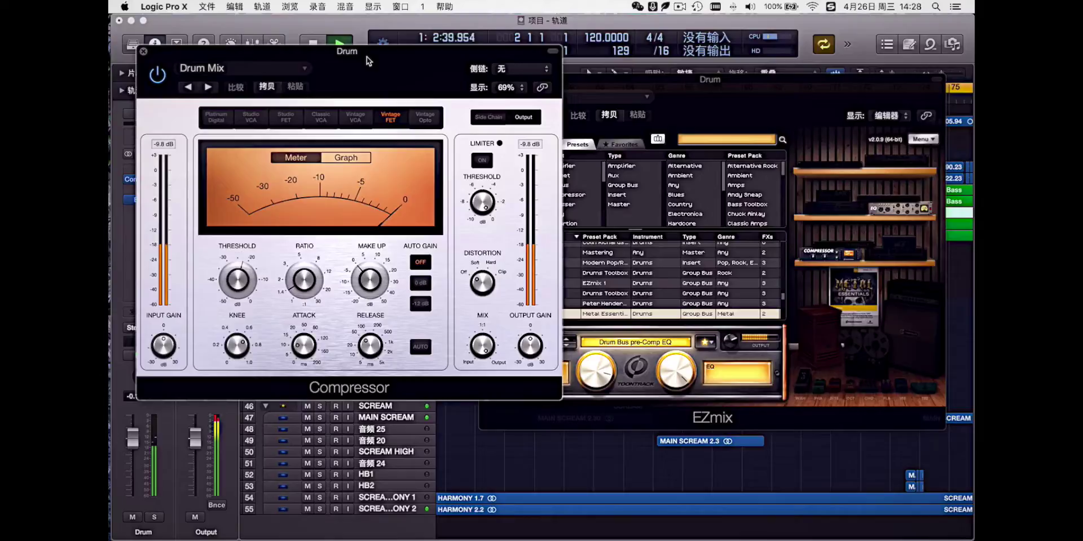
click(548, 82)
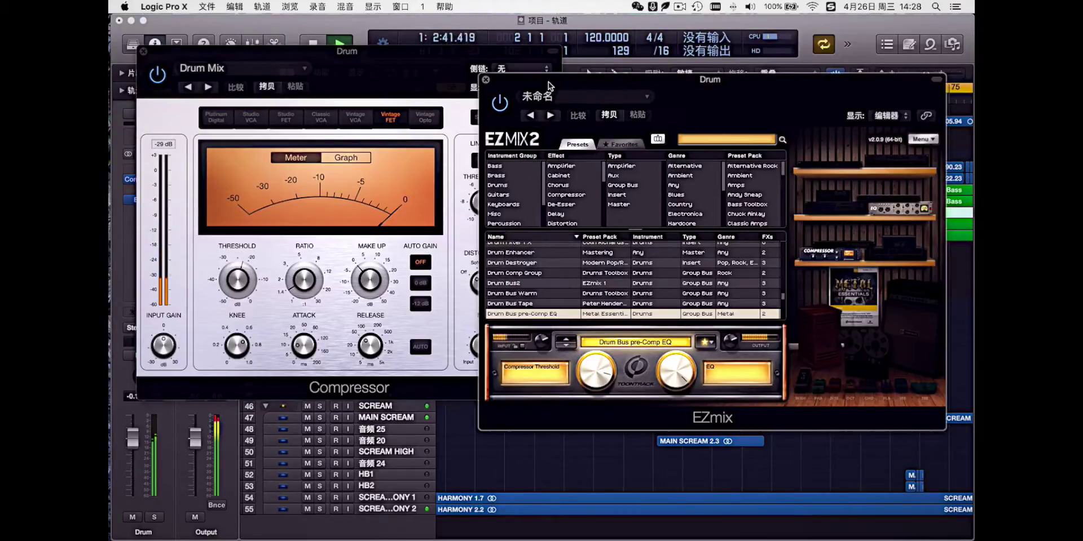
click(487, 78)
- Close the Drum Compressor, enlarge track rows, and open 音频 3's EZmix showing Tosin - Lead 1
click(144, 52)
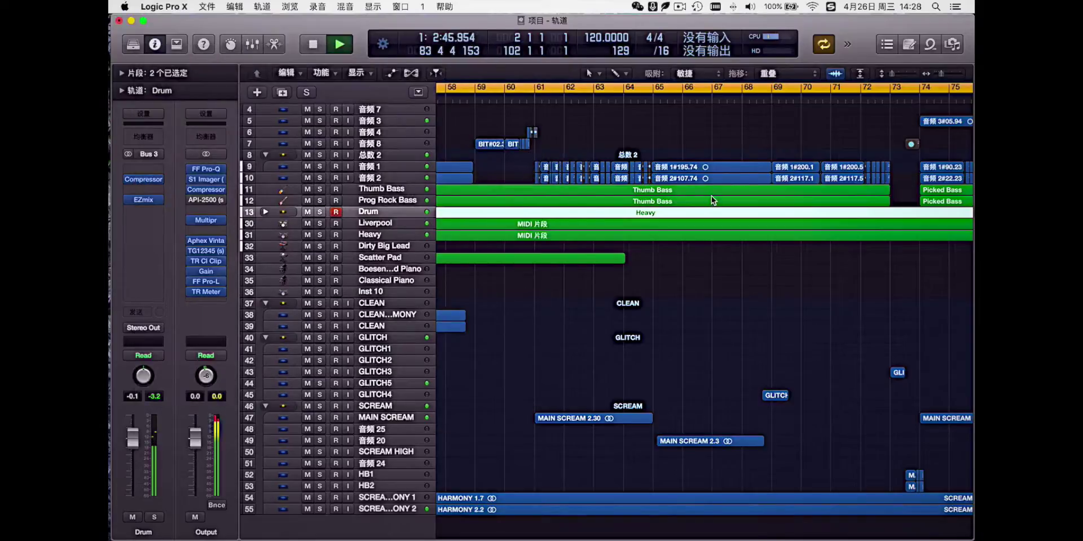
scroll(712, 200, right, 10)
scroll(761, 170, right, 3)
scroll(812, 144, right, 6)
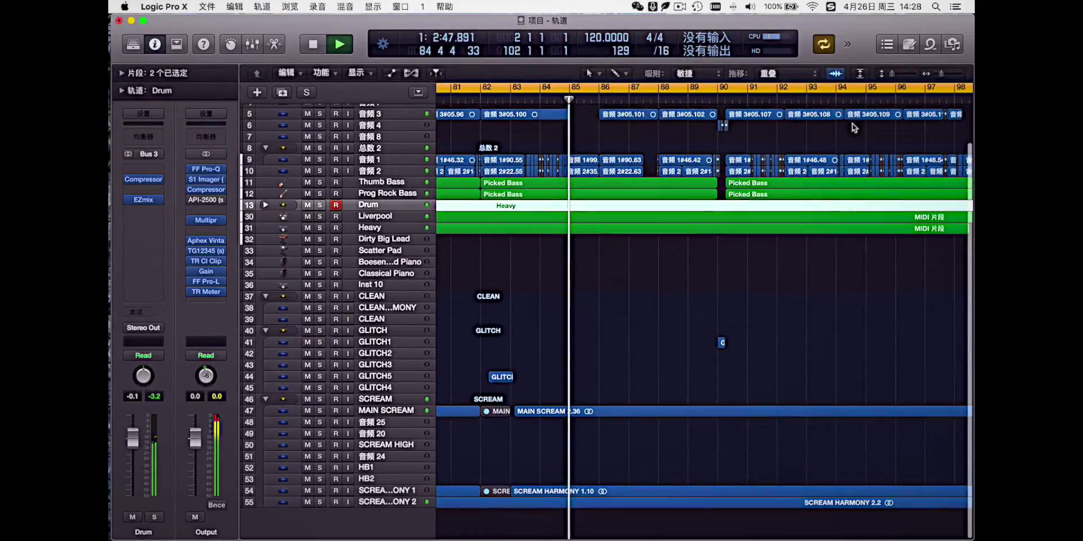
drag(898, 74, 904, 74)
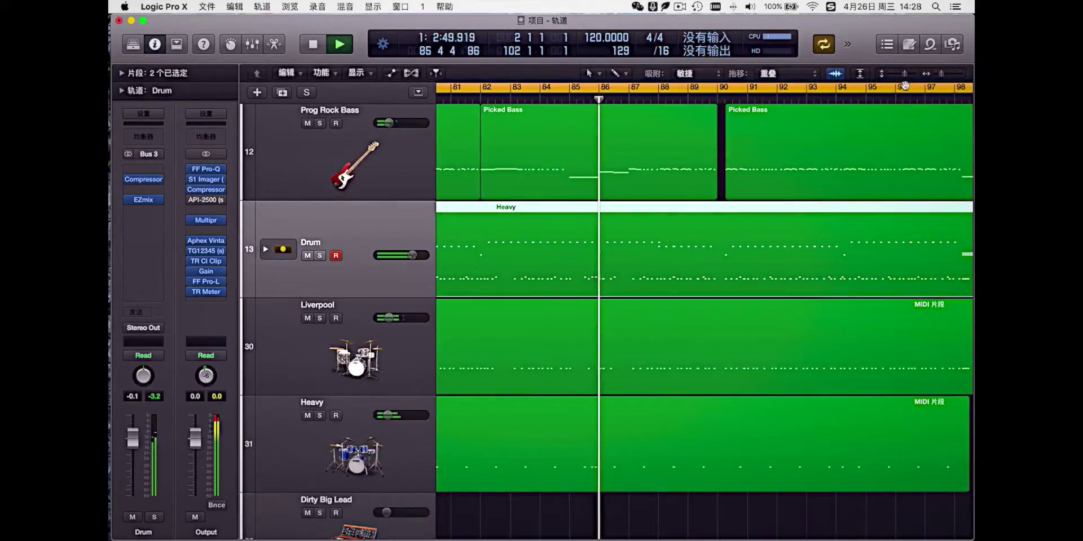
scroll(897, 169, up, 5)
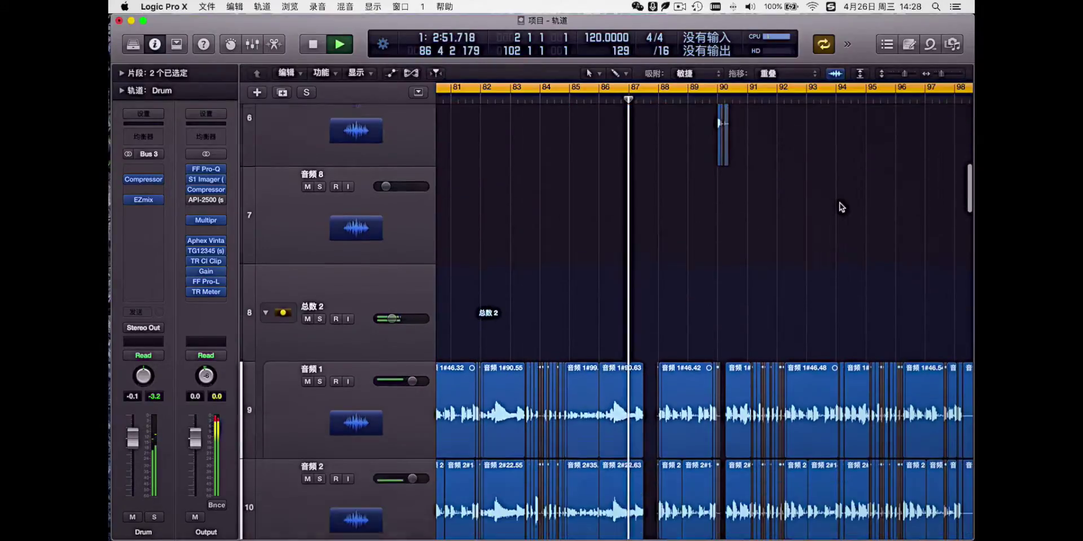
scroll(411, 229, up, 5)
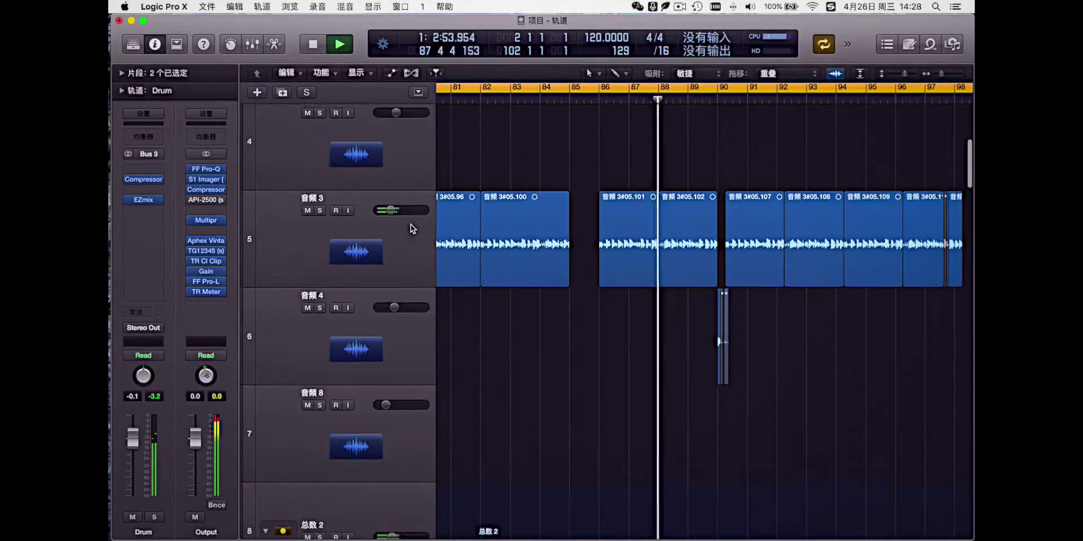
click(394, 228)
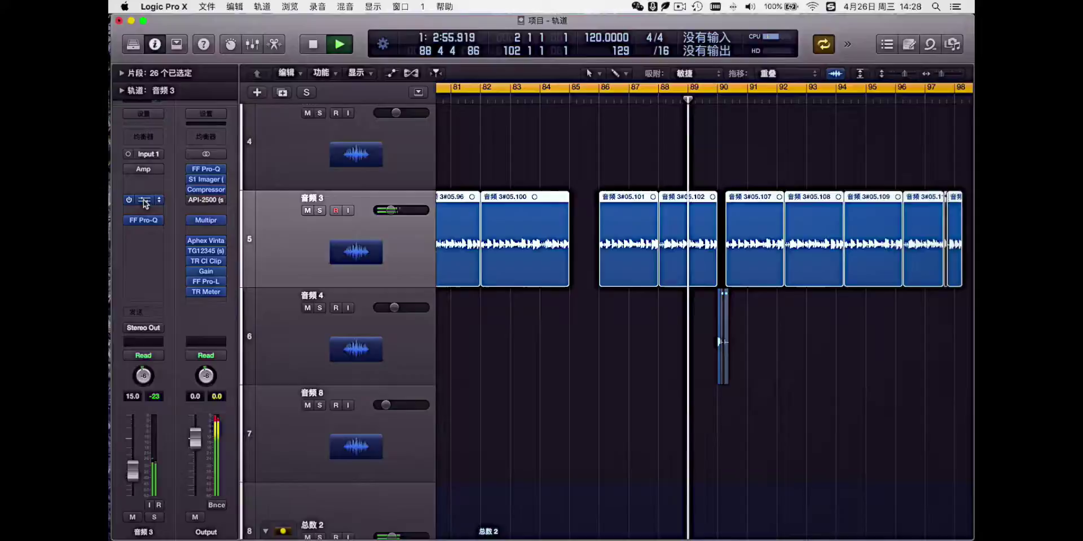
click(142, 199)
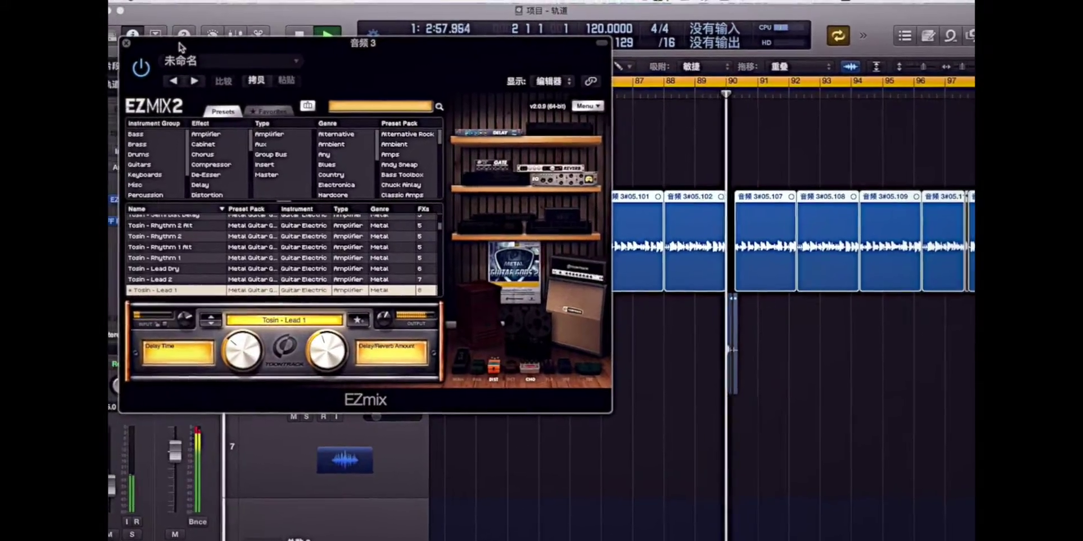